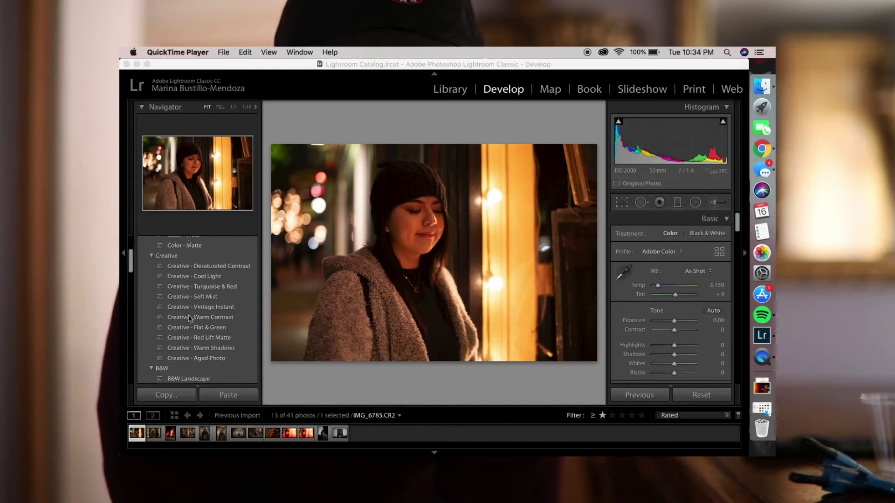
Sample a spot with the WB eyedropper for a custom Temp 2,000, Tint −11 balance.
{"action": "left_click", "coordinate": [623, 272]}
{"action": "left_click", "coordinate": [428, 223]}
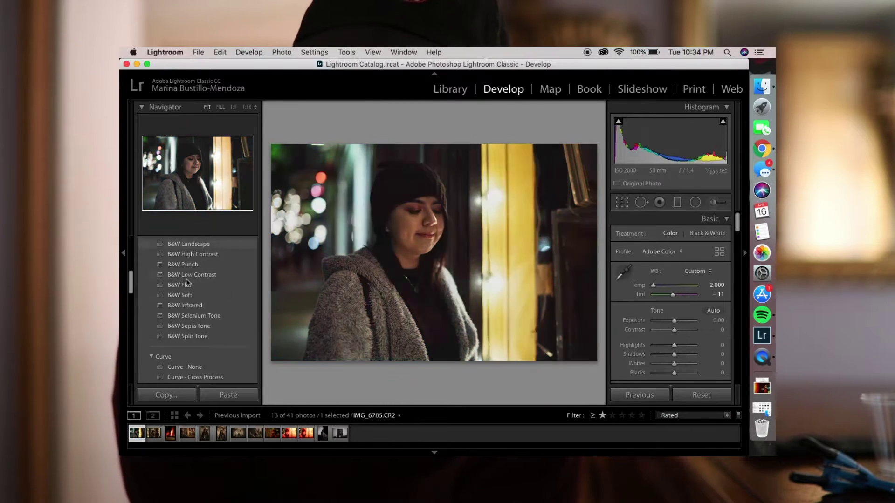
{"action": "scroll", "coordinate": [186, 279], "scroll_direction": "down", "scroll_amount": 5}
{"action": "scroll", "coordinate": [186, 279], "scroll_direction": "down", "scroll_amount": 3}
{"action": "scroll", "coordinate": [180, 310], "scroll_direction": "down", "scroll_amount": 2}
{"action": "scroll", "coordinate": [180, 326], "scroll_direction": "down", "scroll_amount": 5}
{"action": "scroll", "coordinate": [180, 355], "scroll_direction": "down", "scroll_amount": 3}
{"action": "scroll", "coordinate": [180, 355], "scroll_direction": "down", "scroll_amount": 3}
{"action": "scroll", "coordinate": [184, 327], "scroll_direction": "down", "scroll_amount": 2}
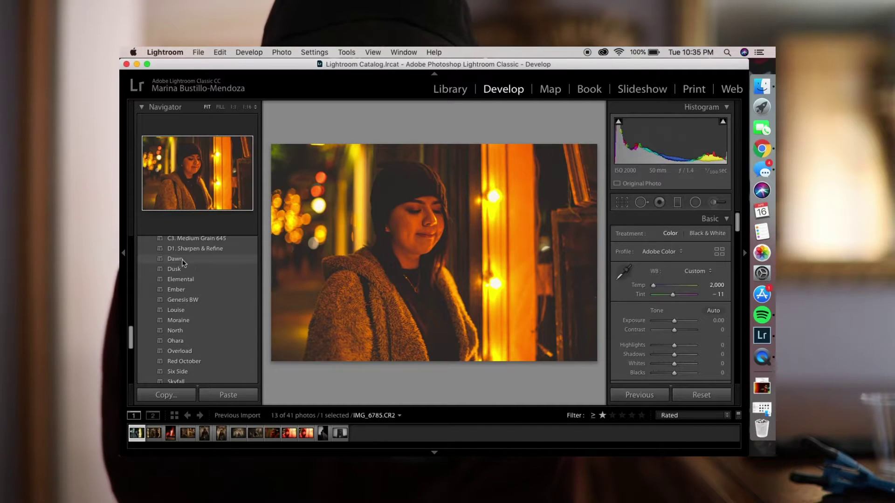
Brighten the portrait's exposure toward +0.70.
{"action": "scroll", "coordinate": [175, 331], "scroll_direction": "up", "scroll_amount": 5}
{"action": "scroll", "coordinate": [185, 293], "scroll_direction": "up", "scroll_amount": 5}
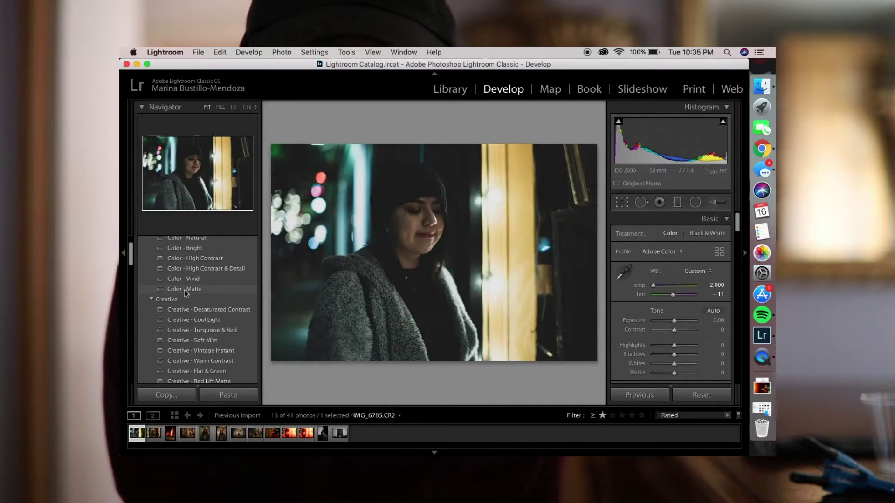
{"action": "left_click_drag", "start_coordinate": [677, 319], "coordinate": [680, 319]}
Raise highlights slightly and Clarity to +16, comparing against the original.
{"action": "scroll", "coordinate": [677, 320], "scroll_direction": "down", "scroll_amount": 3}
{"action": "left_click_drag", "start_coordinate": [669, 265], "coordinate": [672, 265]}
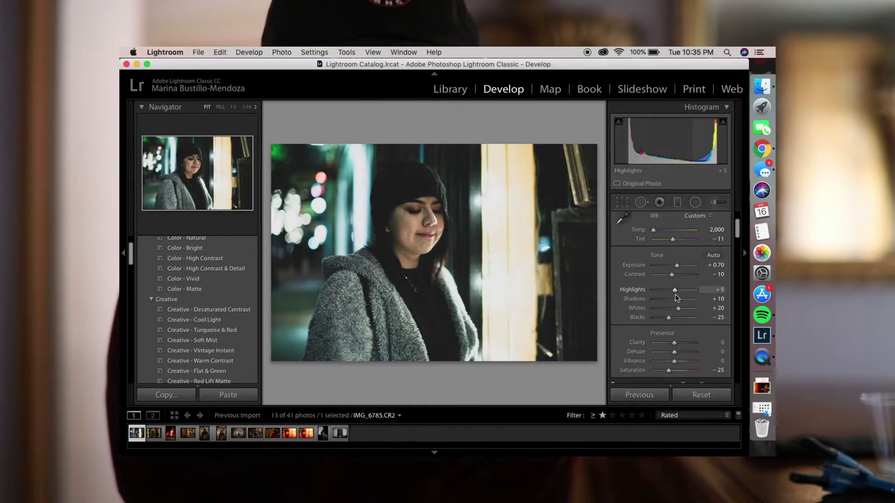
{"action": "left_click_drag", "start_coordinate": [676, 320], "coordinate": [680, 320]}
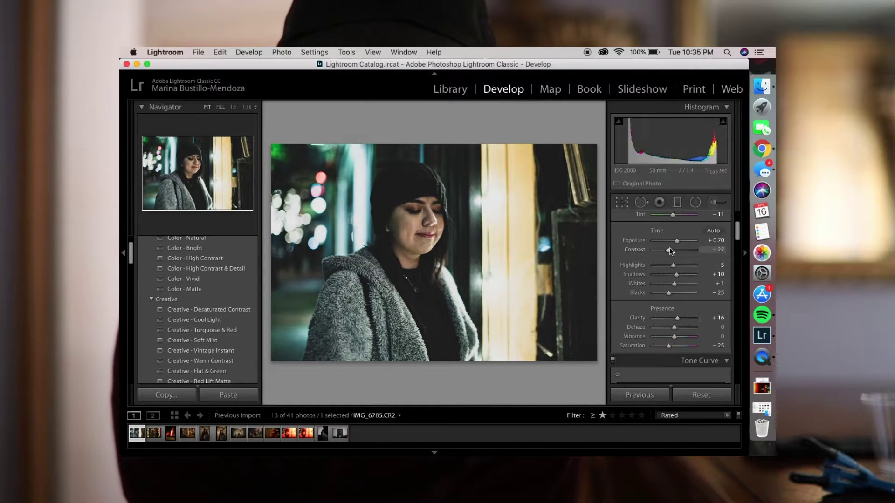
{"action": "scroll", "coordinate": [667, 252], "scroll_direction": "down", "scroll_amount": 10}
{"action": "key", "text": "backslash"}
{"action": "key", "text": "backslash"}
Give the split-toning highlights a teal tint.
{"action": "scroll", "coordinate": [668, 240], "scroll_direction": "down", "scroll_amount": 2}
{"action": "left_click", "coordinate": [698, 273]}
{"action": "left_click_drag", "start_coordinate": [579, 284], "coordinate": [608, 293]}
Set a shadow tint and shift the highlight tint toward purple.
{"action": "left_click", "coordinate": [698, 323]}
{"action": "left_click_drag", "start_coordinate": [650, 355], "coordinate": [592, 371]}
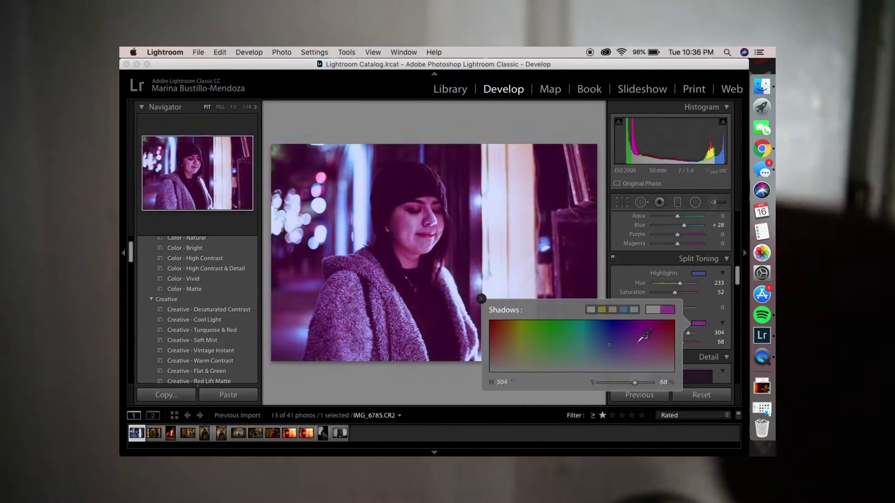
{"action": "left_click", "coordinate": [698, 274]}
{"action": "mouse_move", "coordinate": [609, 293]}
{"action": "left_mouse_down"}
{"action": "mouse_move", "coordinate": [632, 294]}
{"action": "mouse_move", "coordinate": [620, 291]}
{"action": "left_mouse_up"}
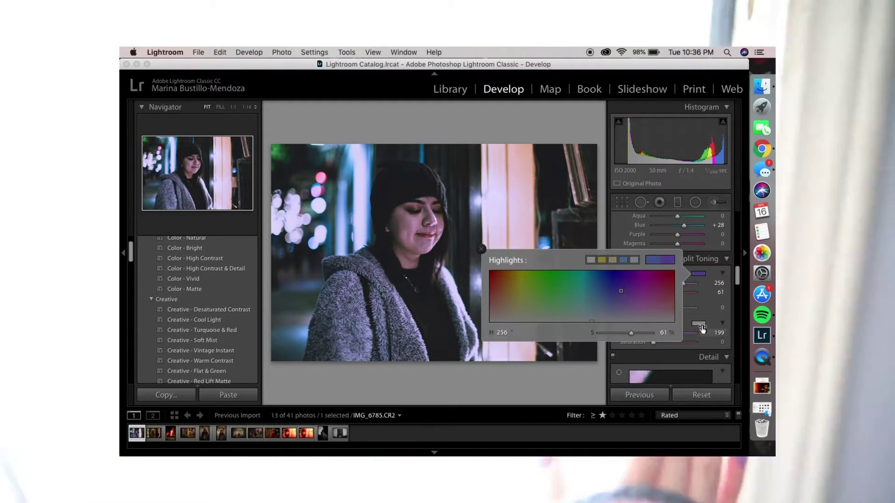
Settle highlights at hue 256, saturation 61 and shadows at faint blue (hue 214, saturation 12).
{"action": "left_click", "coordinate": [698, 322]}
{"action": "left_click", "coordinate": [629, 366]}
{"action": "left_click_drag", "start_coordinate": [619, 364], "coordinate": [612, 359]}
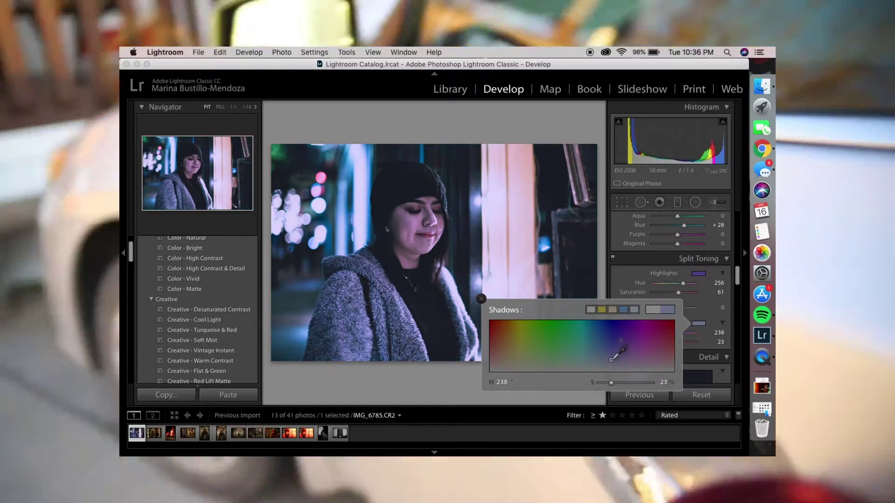
{"action": "left_click_drag", "start_coordinate": [612, 359], "coordinate": [601, 365]}
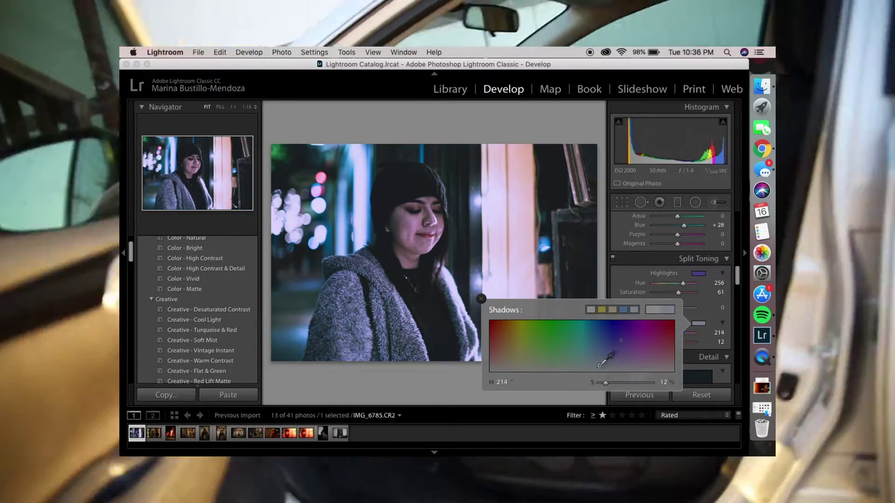
{"action": "left_click", "coordinate": [698, 274]}
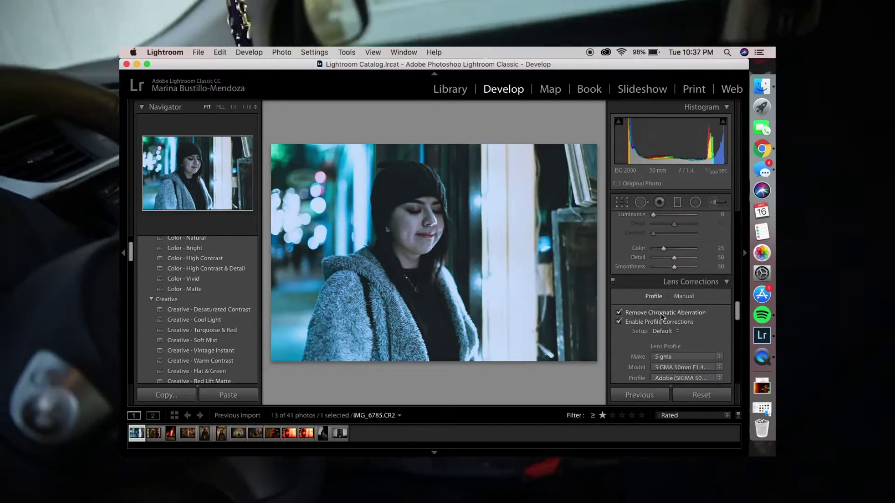
Adjust the tone curve black point, then cool IMG_6789's white balance to Temp 2,000.
{"action": "left_click_drag", "start_coordinate": [619, 328], "coordinate": [616, 334]}
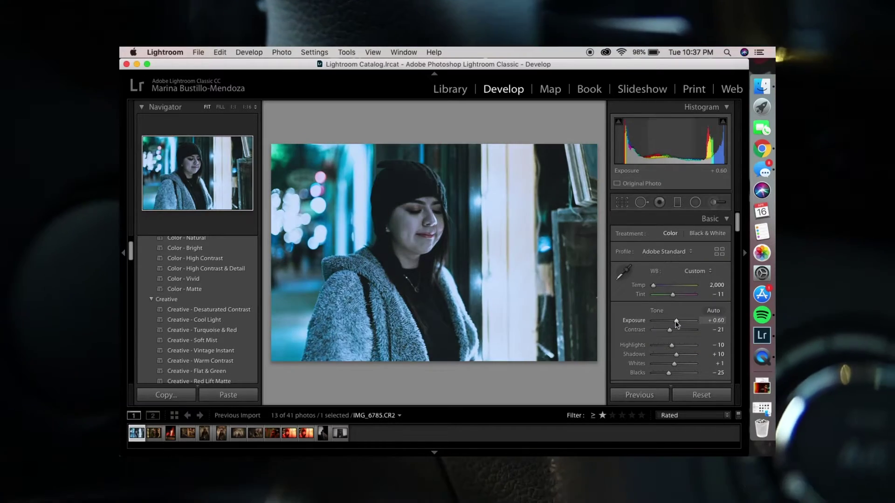
{"action": "scroll", "coordinate": [675, 336], "scroll_direction": "down", "scroll_amount": 2}
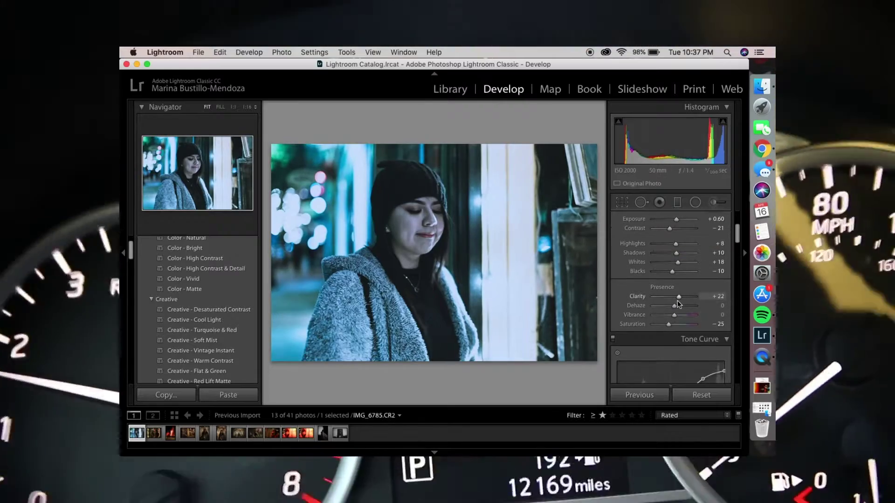
{"action": "scroll", "coordinate": [677, 301], "scroll_direction": "down", "scroll_amount": 15}
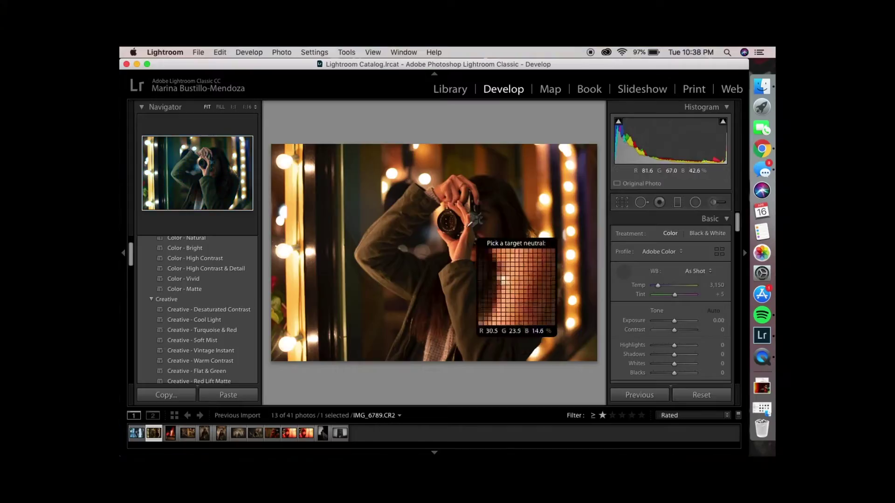
{"action": "left_click", "coordinate": [471, 225]}
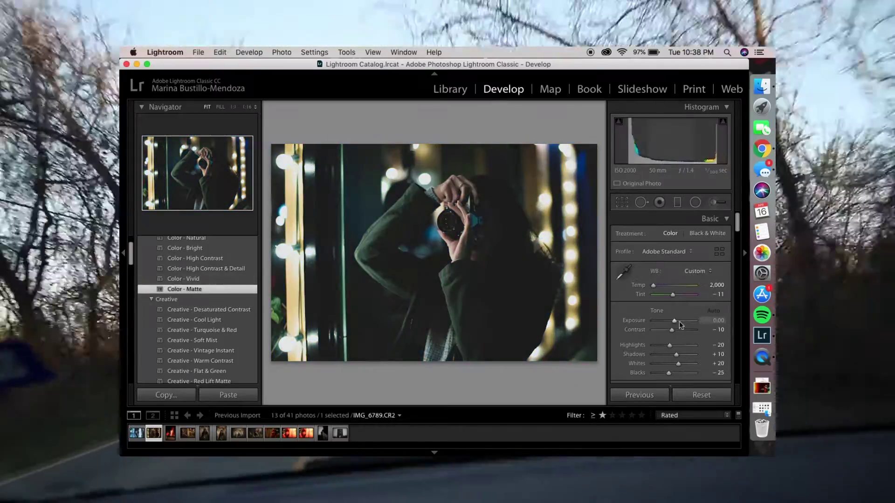
Brighten exposure to +1.05 and apply the Dawn preset.
{"action": "left_click_drag", "start_coordinate": [679, 322], "coordinate": [684, 321]}
{"action": "scroll", "coordinate": [180, 350], "scroll_direction": "down", "scroll_amount": 5}
{"action": "scroll", "coordinate": [180, 350], "scroll_direction": "down", "scroll_amount": 4}
{"action": "scroll", "coordinate": [180, 350], "scroll_direction": "down", "scroll_amount": 4}
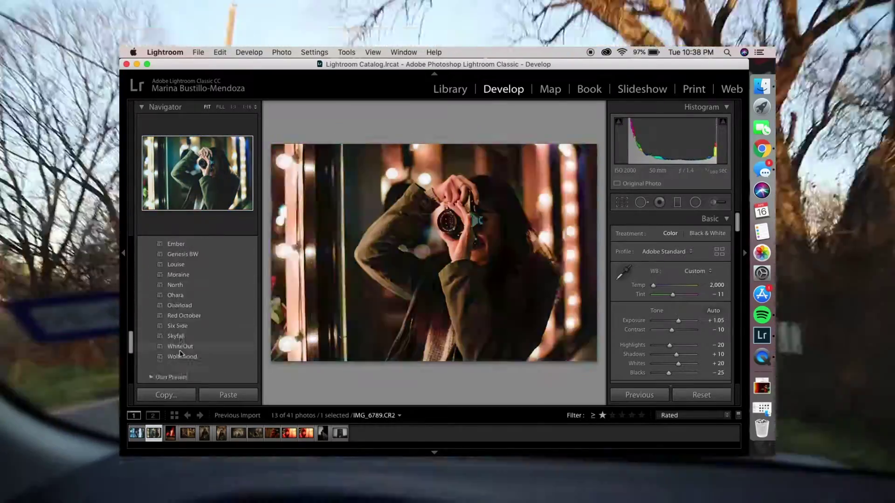
{"action": "scroll", "coordinate": [181, 259], "scroll_direction": "up", "scroll_amount": 3}
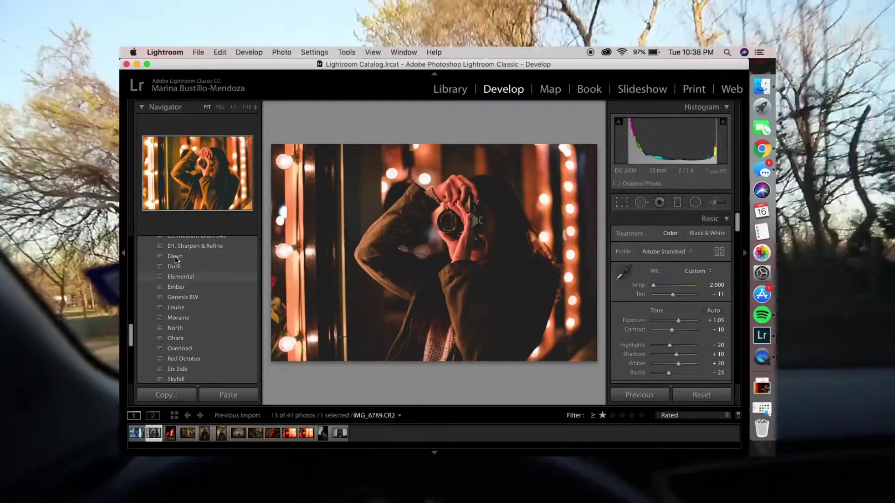
{"action": "left_click", "coordinate": [175, 256]}
Re-sample a cool teal white balance and lower the highlights.
{"action": "left_click", "coordinate": [624, 271]}
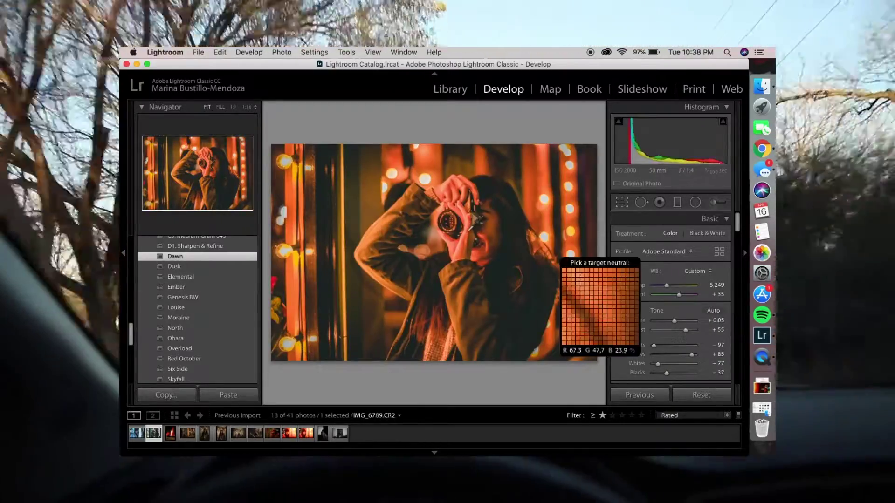
{"action": "left_click", "coordinate": [477, 236]}
{"action": "scroll", "coordinate": [671, 280], "scroll_direction": "down", "scroll_amount": 3}
{"action": "left_click_drag", "start_coordinate": [654, 265], "coordinate": [672, 266]}
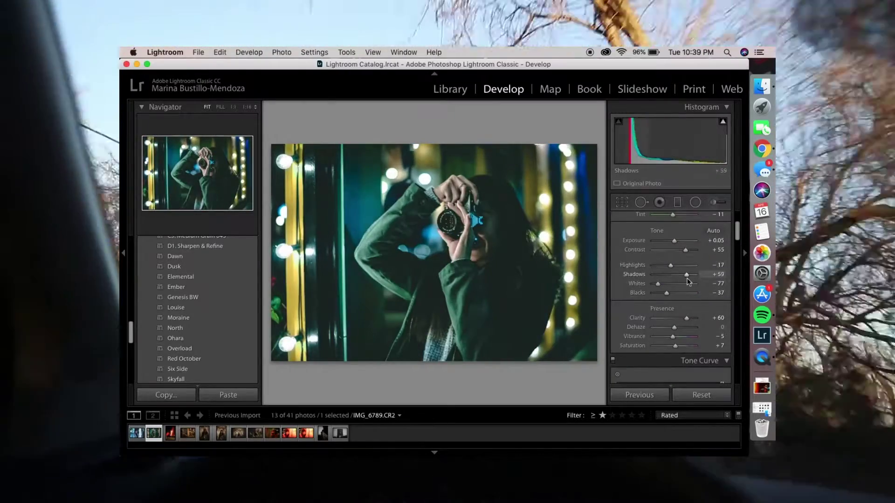
{"action": "scroll", "coordinate": [671, 280], "scroll_direction": "down", "scroll_amount": 5}
{"action": "left_click", "coordinate": [698, 252]}
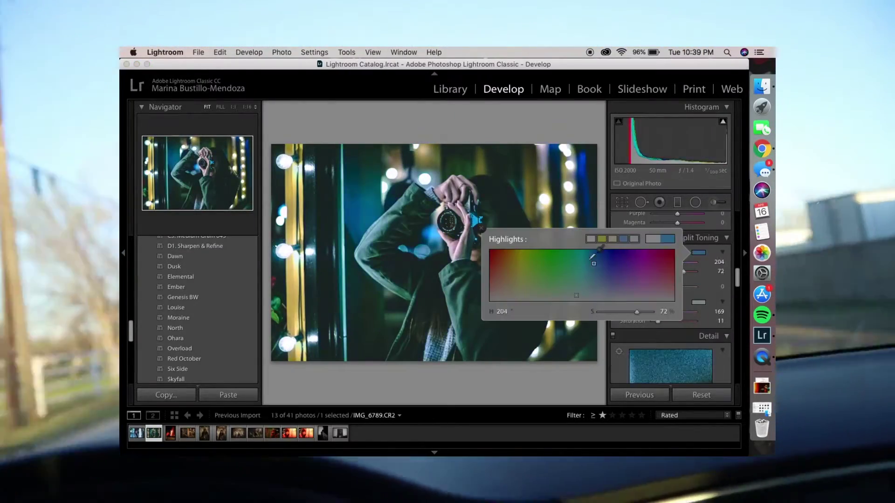
Try blue-to-purple highlight tints and blue then warmer shadow tints.
{"action": "left_click", "coordinate": [586, 274]}
{"action": "left_click", "coordinate": [605, 262]}
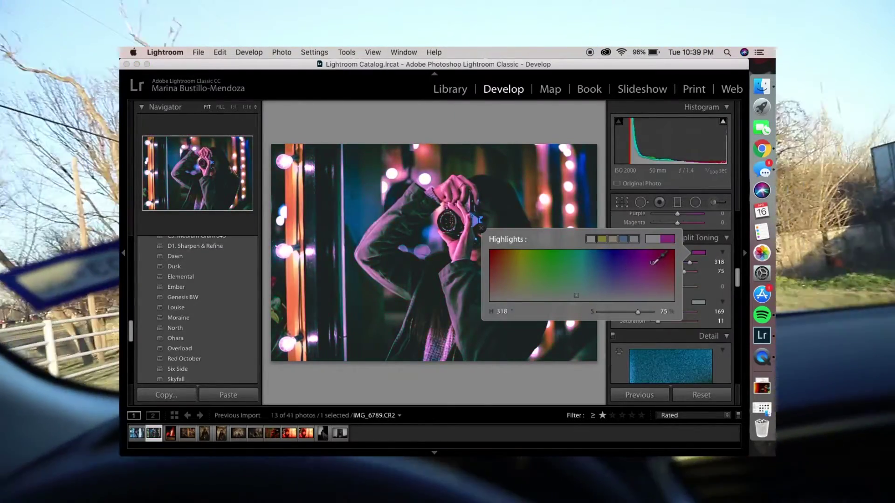
{"action": "left_click_drag", "start_coordinate": [653, 262], "coordinate": [635, 273]}
{"action": "left_click", "coordinate": [698, 302]}
{"action": "left_click", "coordinate": [595, 335]}
{"action": "left_click_drag", "start_coordinate": [574, 330], "coordinate": [520, 323]}
Push the highlight tint to a stronger purple, then nudge it slightly toward blue.
{"action": "left_click", "coordinate": [699, 252]}
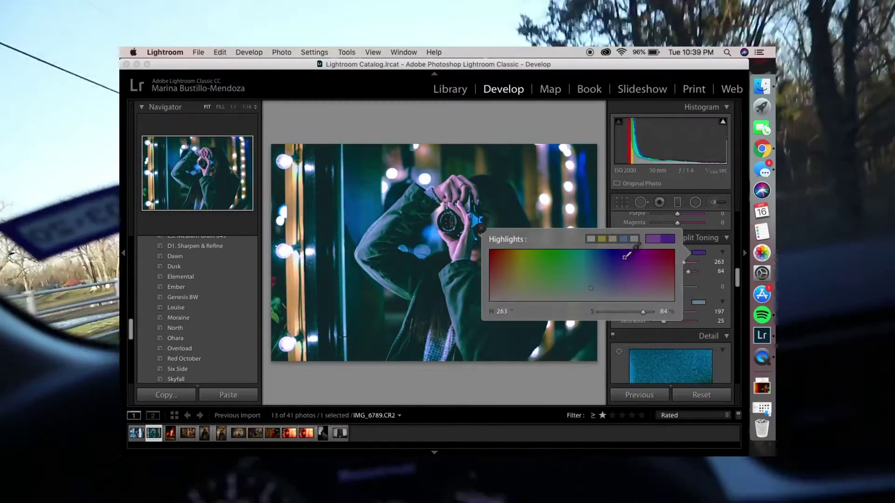
{"action": "left_click", "coordinate": [625, 262]}
{"action": "left_click", "coordinate": [698, 302]}
{"action": "left_click", "coordinate": [699, 252]}
{"action": "left_click", "coordinate": [626, 259]}
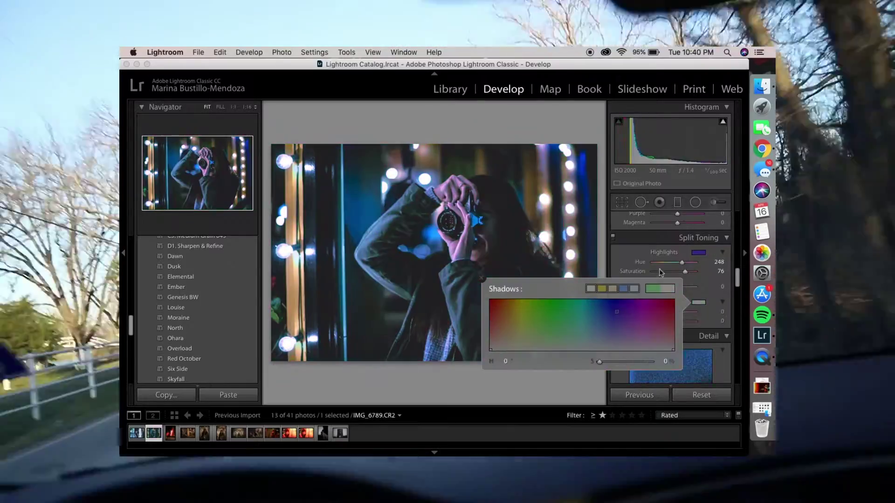
{"action": "mouse_move", "coordinate": [633, 260]}
{"action": "left_mouse_down"}
{"action": "mouse_move", "coordinate": [598, 276]}
{"action": "mouse_move", "coordinate": [591, 265]}
{"action": "mouse_move", "coordinate": [631, 269]}
{"action": "left_mouse_up"}
Settle highlights near hue 290 and tint shadows teal at hue 177, saturation 53.
{"action": "left_click", "coordinate": [699, 302]}
{"action": "left_click", "coordinate": [587, 338]}
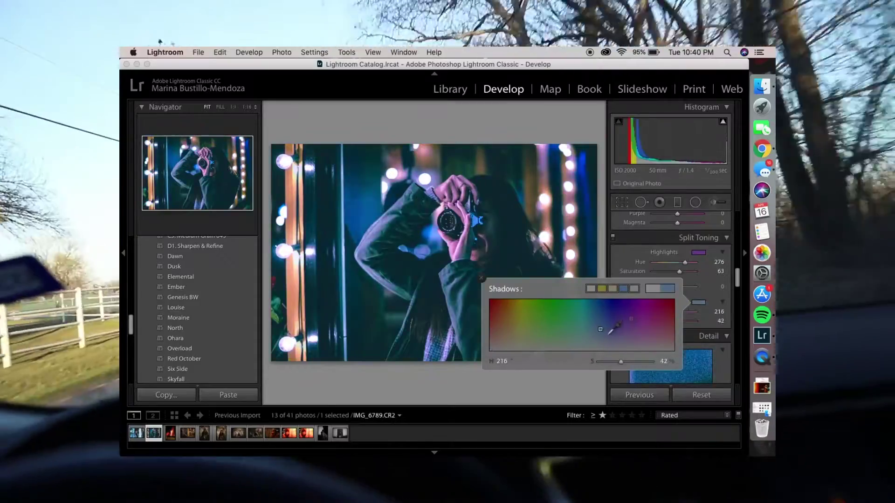
{"action": "left_click_drag", "start_coordinate": [601, 328], "coordinate": [581, 314]}
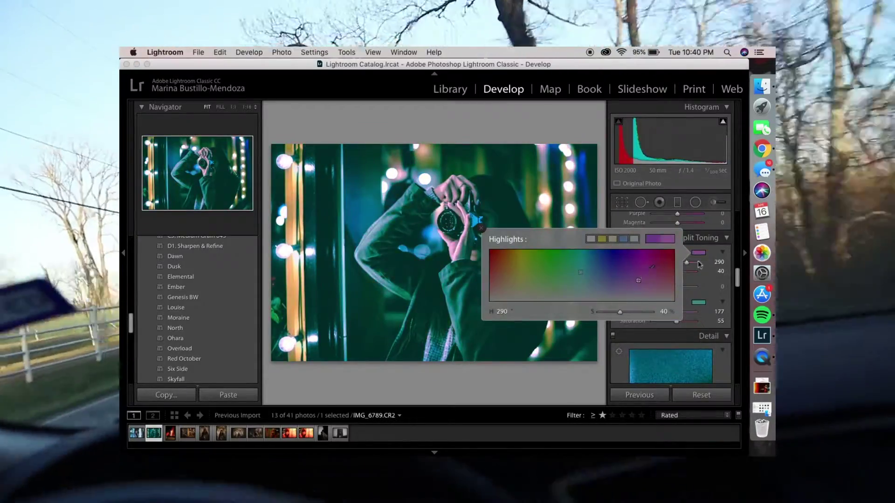
{"action": "scroll", "coordinate": [703, 261], "scroll_direction": "up", "scroll_amount": 5}
{"action": "scroll", "coordinate": [702, 263], "scroll_direction": "up", "scroll_amount": 2}
{"action": "scroll", "coordinate": [702, 262], "scroll_direction": "down", "scroll_amount": 3}
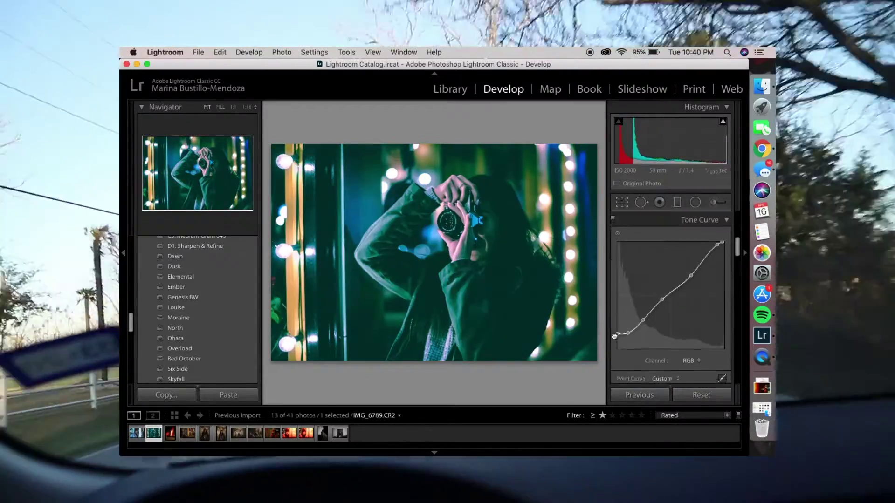
Reset Exposure to zero and set Highlights +23, Whites +13, Clarity +29.
{"action": "scroll", "coordinate": [616, 329], "scroll_direction": "up", "scroll_amount": 5}
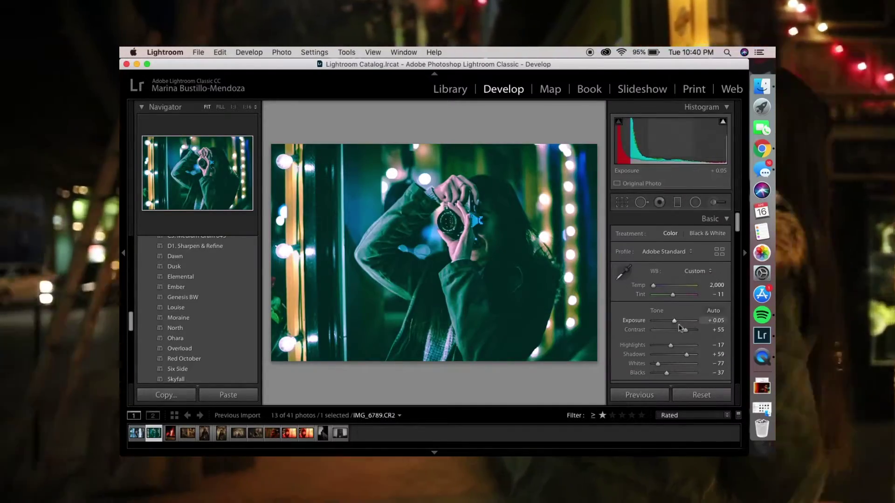
{"action": "double_click", "coordinate": [673, 322]}
{"action": "left_click_drag", "start_coordinate": [670, 345], "coordinate": [676, 340]}
{"action": "scroll", "coordinate": [676, 322], "scroll_direction": "down", "scroll_amount": 1}
{"action": "scroll", "coordinate": [676, 326], "scroll_direction": "down", "scroll_amount": 1}
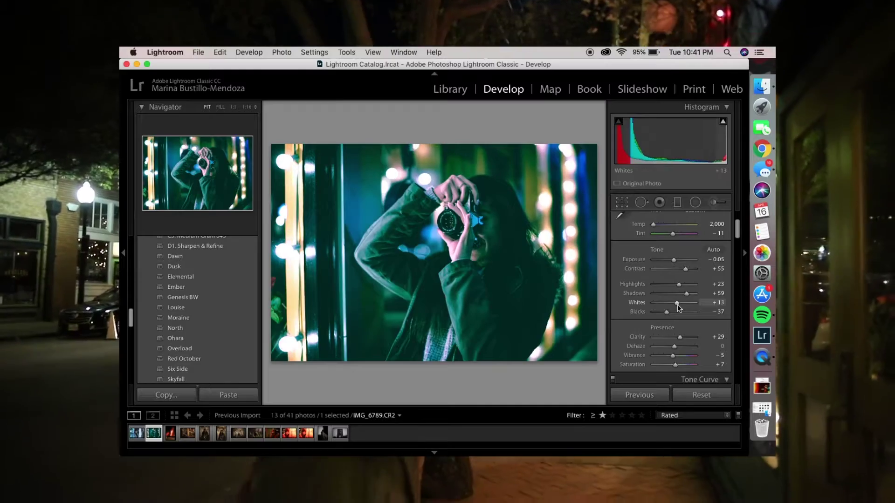
{"action": "scroll", "coordinate": [678, 307], "scroll_direction": "down", "scroll_amount": 5}
{"action": "scroll", "coordinate": [678, 307], "scroll_direction": "down", "scroll_amount": 5}
Set the split-toning highlight tint to hue 288, saturation 49.
{"action": "left_click", "coordinate": [698, 255]}
{"action": "mouse_move", "coordinate": [649, 259]}
{"action": "left_mouse_down"}
{"action": "mouse_move", "coordinate": [618, 259]}
{"action": "mouse_move", "coordinate": [637, 279]}
{"action": "left_mouse_up"}
{"action": "scroll", "coordinate": [701, 260], "scroll_direction": "up", "scroll_amount": 2}
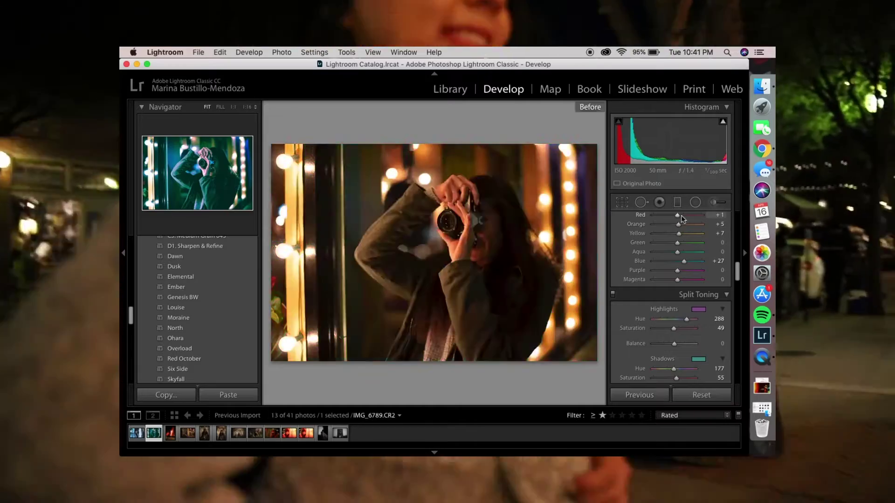
Drain the yellow and orange from the bulb lights with the HSL sliders.
{"action": "mouse_move", "coordinate": [672, 232]}
{"action": "left_mouse_down"}
{"action": "mouse_move", "coordinate": [657, 241]}
{"action": "mouse_move", "coordinate": [671, 224]}
{"action": "left_mouse_up"}
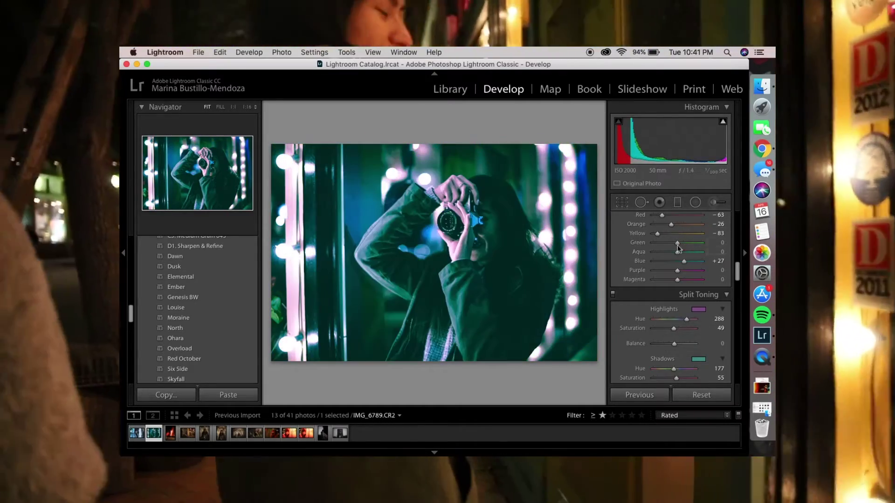
{"action": "scroll", "coordinate": [662, 257], "scroll_direction": "down", "scroll_amount": 3}
{"action": "scroll", "coordinate": [667, 253], "scroll_direction": "down", "scroll_amount": 2}
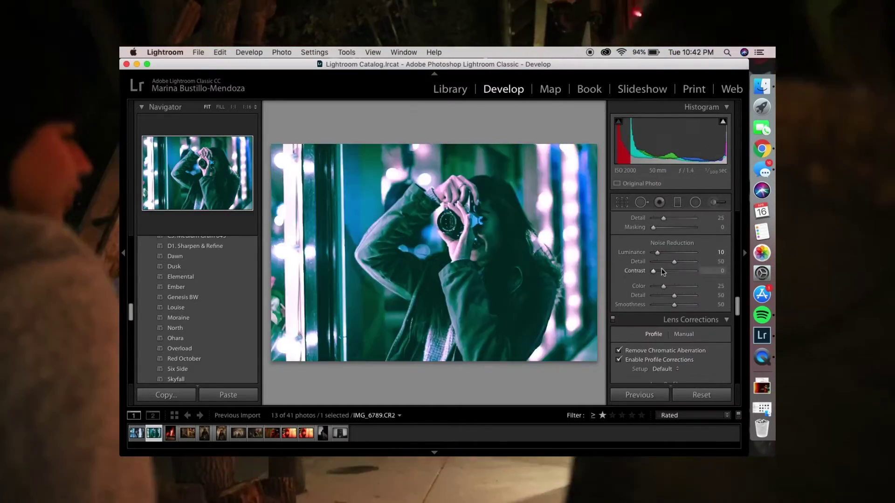
Rate the photo five stars, move to IMG_6793 and enable lens profile corrections.
{"action": "key", "text": "5"}
{"action": "key", "text": "Right"}
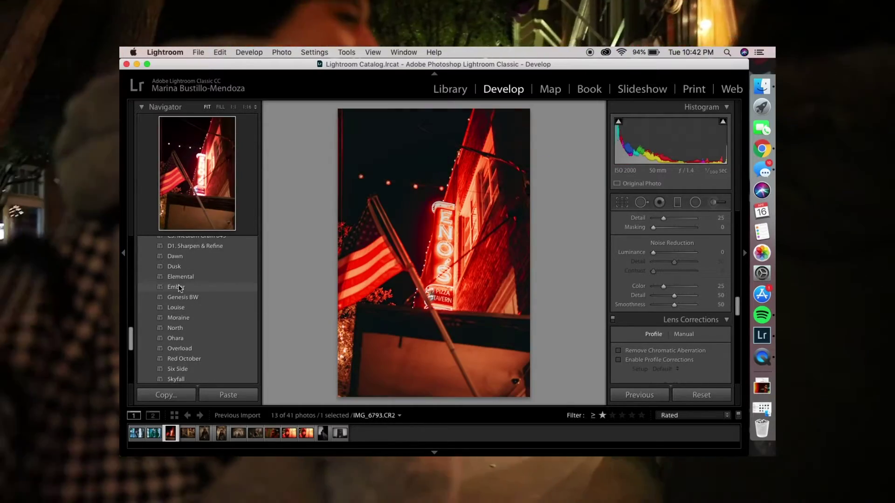
{"action": "left_click", "coordinate": [618, 351]}
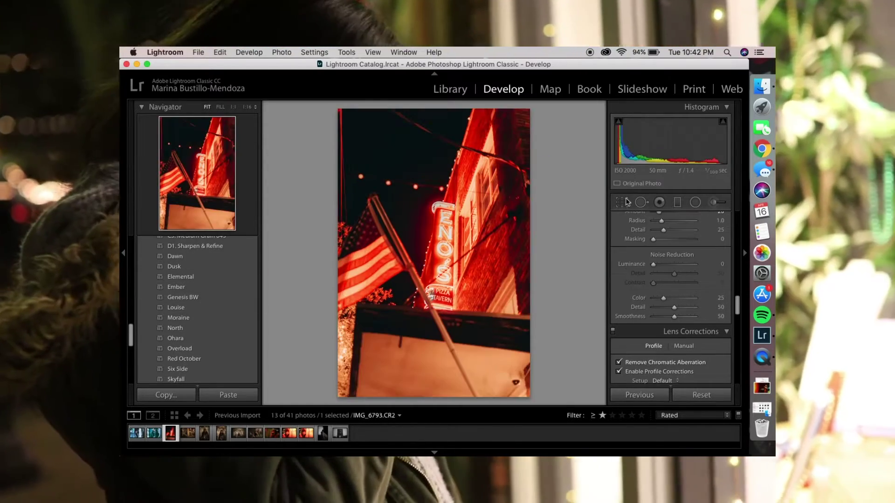
Crop IMG_6793 tightly around the ENO'S neon sign and commit the crop.
{"action": "left_click", "coordinate": [620, 202]}
{"action": "left_click_drag", "start_coordinate": [339, 109], "coordinate": [364, 149]}
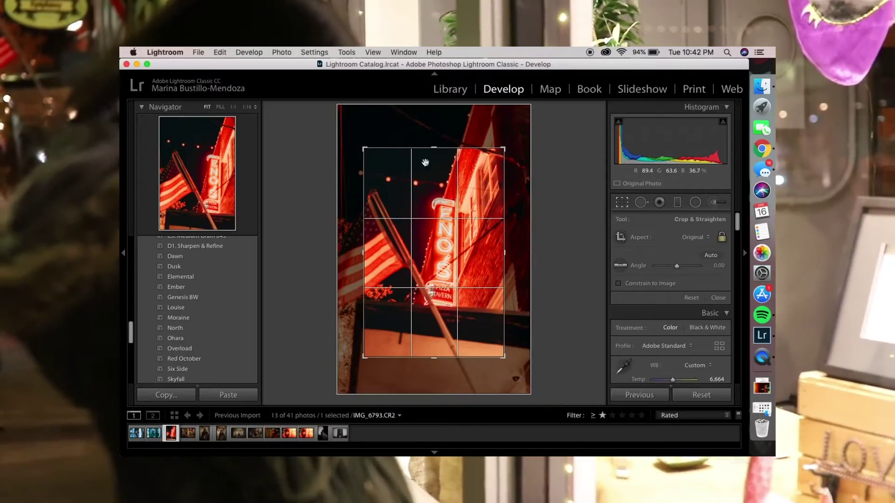
{"action": "mouse_move", "coordinate": [425, 162]}
{"action": "left_mouse_down"}
{"action": "mouse_move", "coordinate": [457, 234]}
{"action": "mouse_move", "coordinate": [487, 181]}
{"action": "mouse_move", "coordinate": [451, 247]}
{"action": "left_mouse_up"}
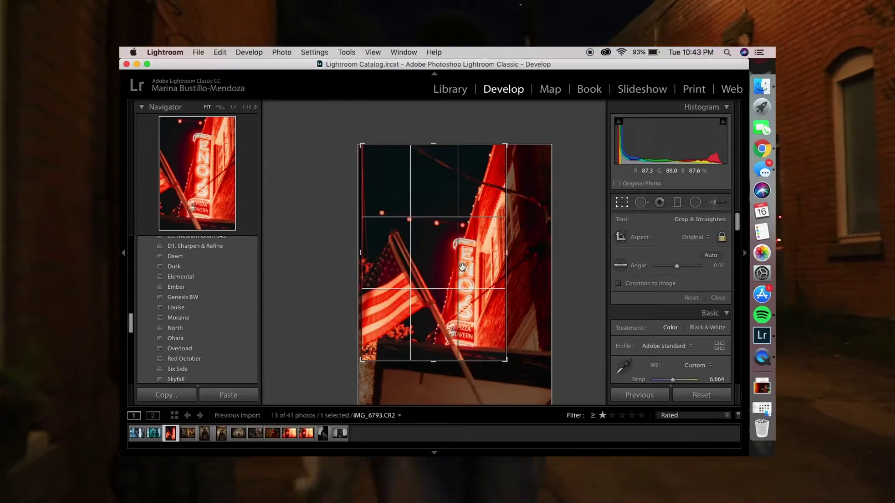
{"action": "key", "text": "Return"}
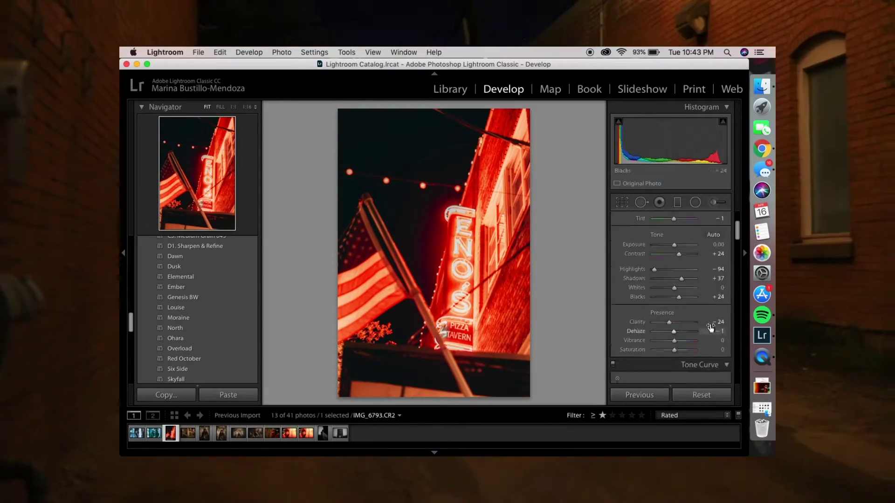
Sample a darker neutral spot to set white balance to Temp 2,000, Tint −38.
{"action": "left_click", "coordinate": [624, 224]}
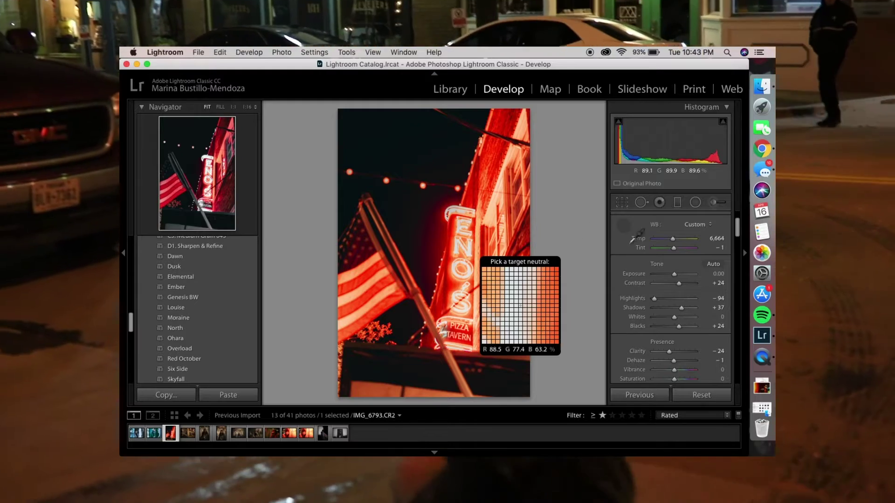
{"action": "left_click", "coordinate": [469, 232]}
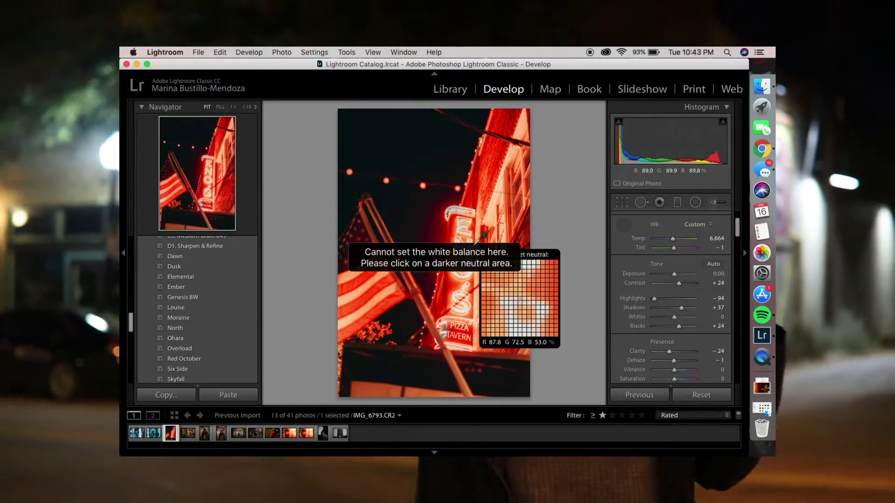
{"action": "left_click", "coordinate": [466, 340]}
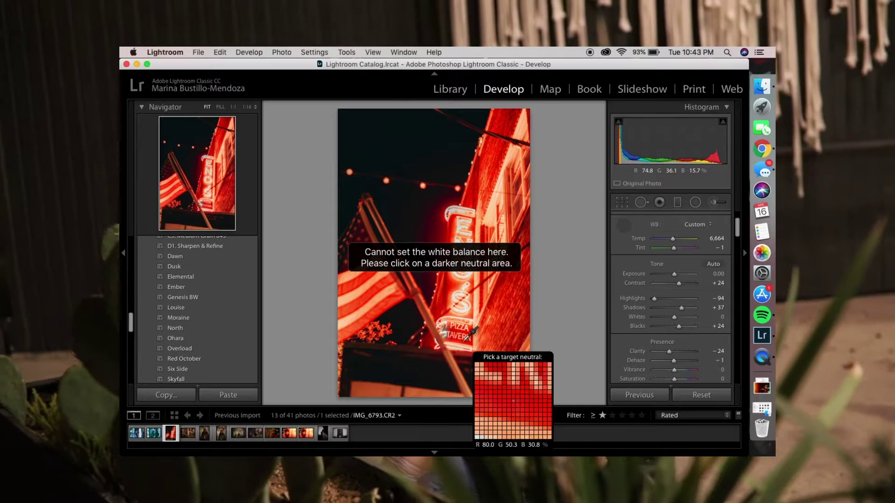
{"action": "left_click", "coordinate": [494, 326]}
Raise Clarity to +30.
{"action": "scroll", "coordinate": [671, 303], "scroll_direction": "down", "scroll_amount": 2}
{"action": "left_click_drag", "start_coordinate": [669, 327], "coordinate": [681, 327]}
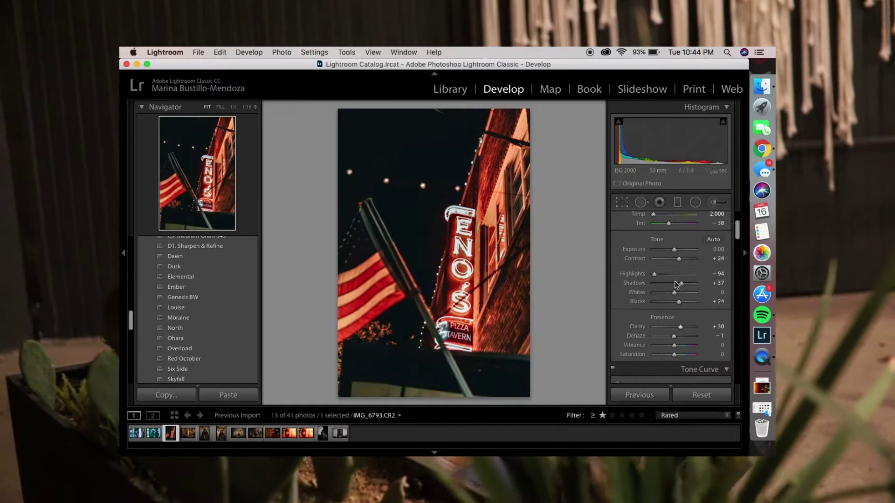
{"action": "scroll", "coordinate": [678, 269], "scroll_direction": "down", "scroll_amount": 2}
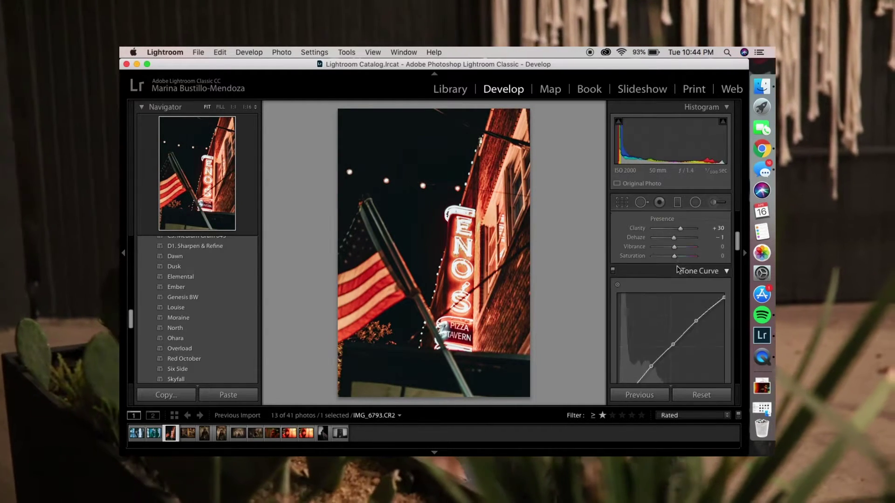
{"action": "scroll", "coordinate": [677, 270], "scroll_direction": "down", "scroll_amount": 4}
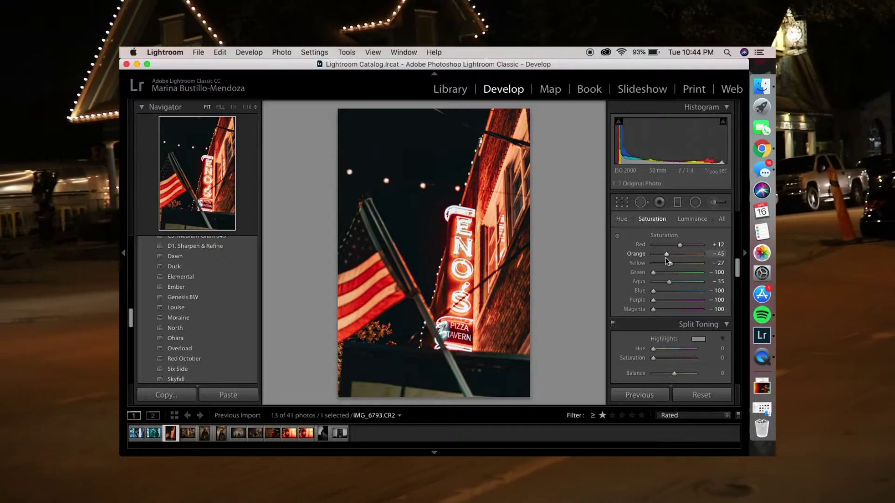
Split-tone the ENO'S sign photo with purple-magenta highlights and blue-magenta shadows.
{"action": "scroll", "coordinate": [668, 261], "scroll_direction": "down", "scroll_amount": 1}
{"action": "left_click", "coordinate": [698, 281]}
{"action": "left_click_drag", "start_coordinate": [611, 289], "coordinate": [566, 299]}
{"action": "left_click_drag", "start_coordinate": [504, 283], "coordinate": [644, 302]}
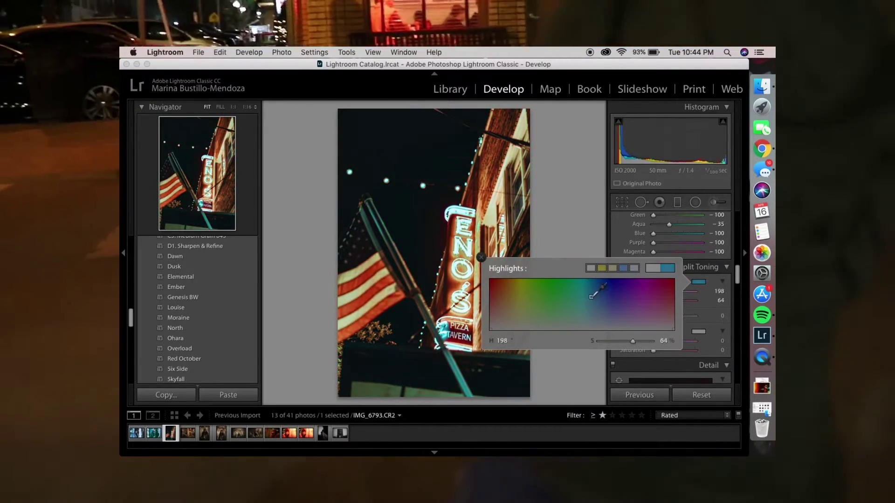
{"action": "left_click", "coordinate": [698, 331]}
{"action": "left_click", "coordinate": [642, 361]}
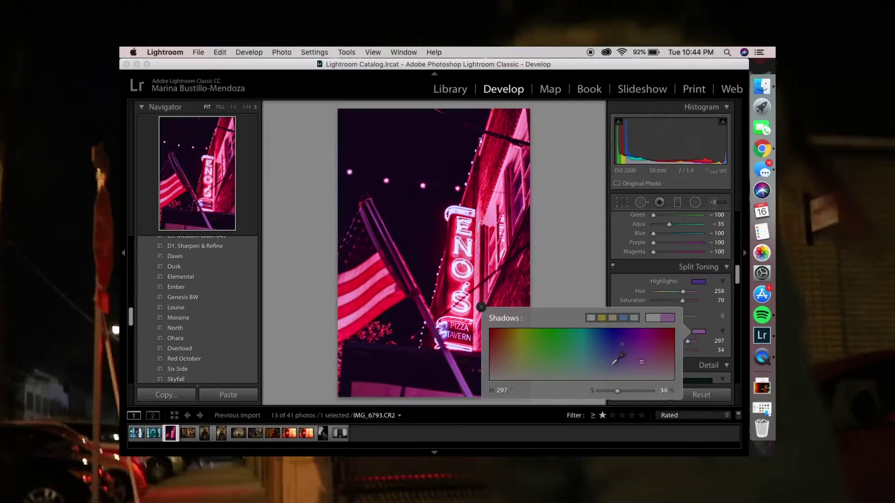
{"action": "left_click", "coordinate": [673, 262]}
Adjust the red and orange HSL luminance, then advance to the street portrait.
{"action": "scroll", "coordinate": [673, 262], "scroll_direction": "up", "scroll_amount": 5}
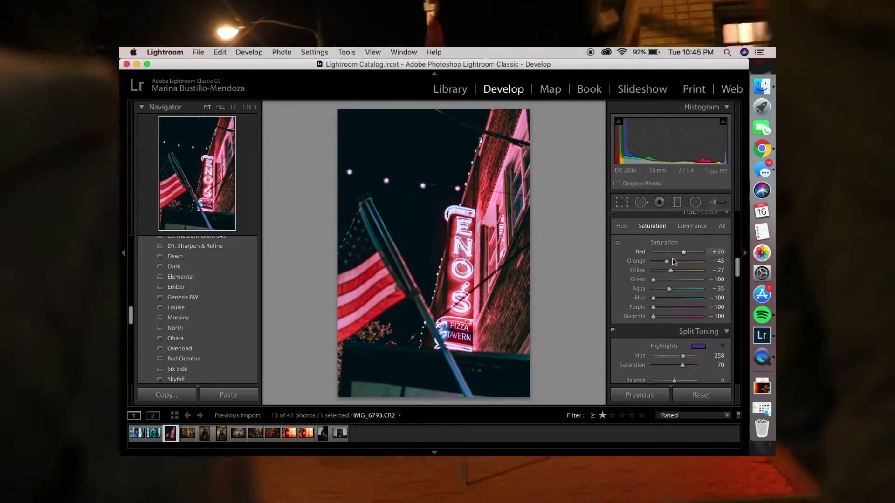
{"action": "scroll", "coordinate": [671, 270], "scroll_direction": "up", "scroll_amount": 5}
{"action": "scroll", "coordinate": [667, 263], "scroll_direction": "up", "scroll_amount": 5}
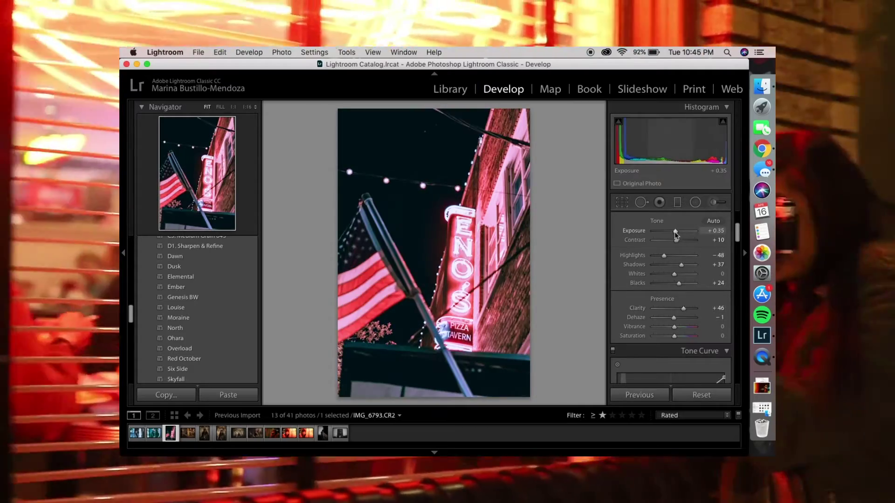
{"action": "scroll", "coordinate": [676, 252], "scroll_direction": "down", "scroll_amount": 10}
{"action": "scroll", "coordinate": [676, 237], "scroll_direction": "up", "scroll_amount": 3}
{"action": "scroll", "coordinate": [663, 265], "scroll_direction": "up", "scroll_amount": 3}
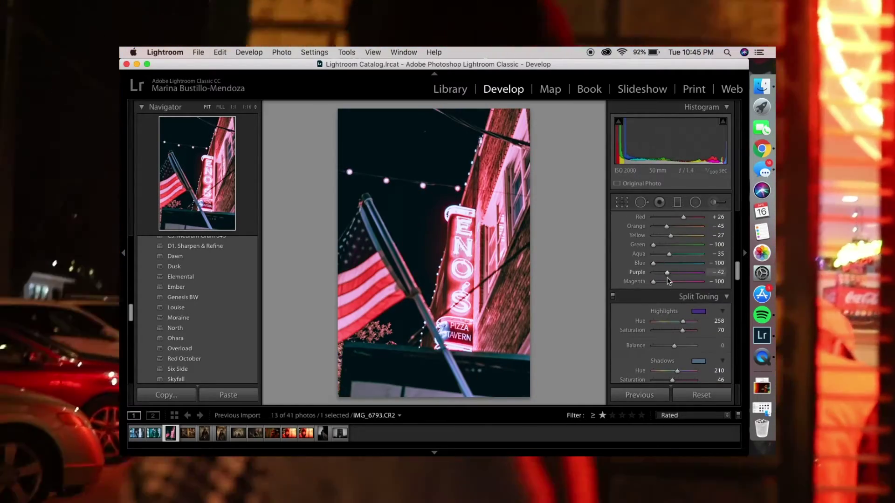
{"action": "scroll", "coordinate": [669, 281], "scroll_direction": "up", "scroll_amount": 3}
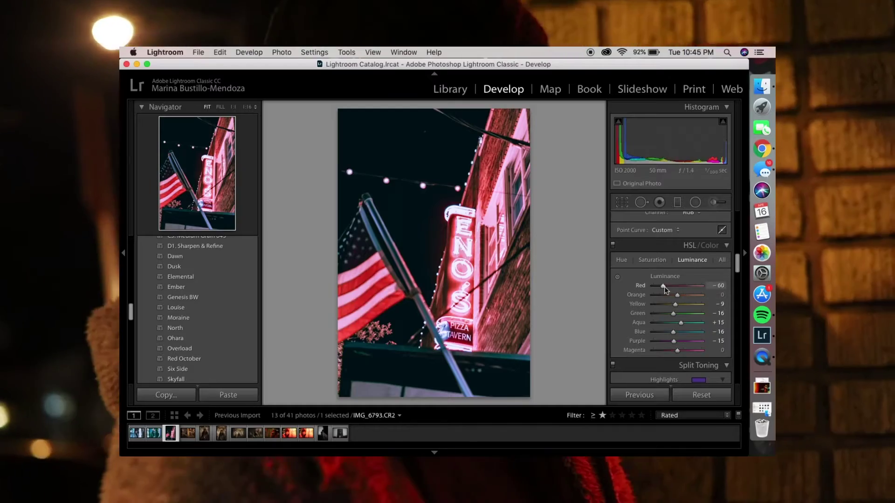
{"action": "left_click_drag", "start_coordinate": [681, 297], "coordinate": [680, 301]}
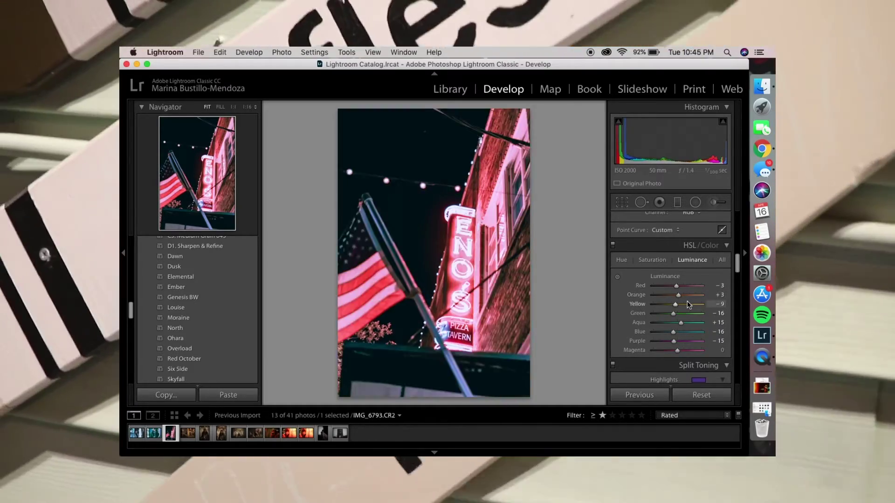
{"action": "key", "text": "Right"}
{"action": "key", "text": "Right"}
{"action": "key", "text": "Right"}
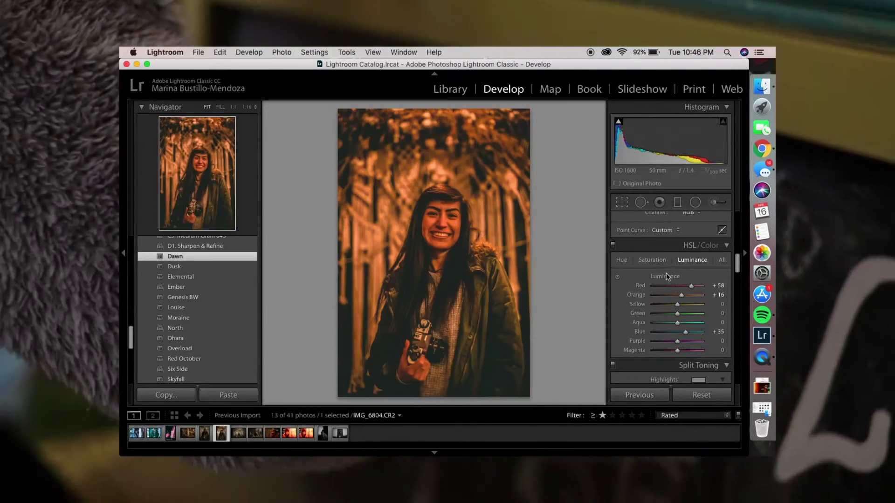
Set white balance from a neutral spot, Exposure +0.75, and red luminance +58.
{"action": "scroll", "coordinate": [671, 327], "scroll_direction": "up", "scroll_amount": 5}
{"action": "left_click", "coordinate": [623, 272]}
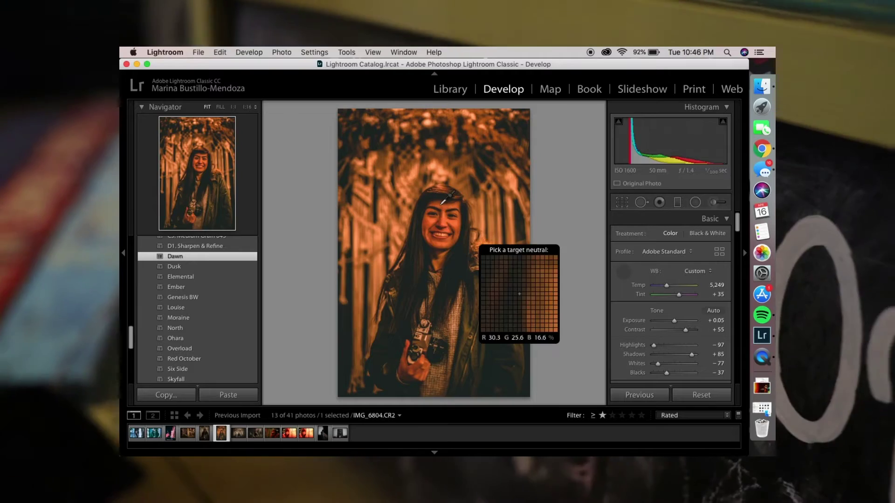
{"action": "left_click", "coordinate": [447, 223]}
{"action": "mouse_move", "coordinate": [674, 321]}
{"action": "left_mouse_down"}
{"action": "mouse_move", "coordinate": [666, 346]}
{"action": "mouse_move", "coordinate": [671, 326]}
{"action": "left_mouse_up"}
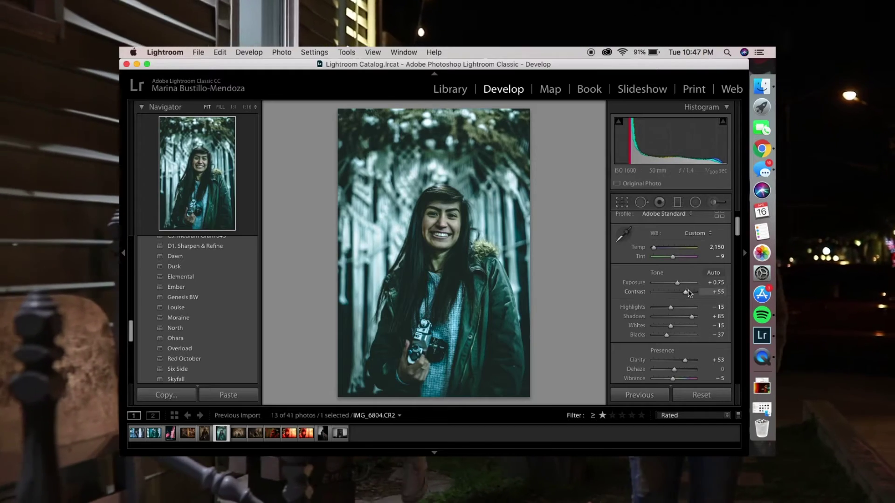
{"action": "scroll", "coordinate": [686, 298], "scroll_direction": "down", "scroll_amount": 10}
{"action": "scroll", "coordinate": [690, 317], "scroll_direction": "down", "scroll_amount": 5}
{"action": "left_click_drag", "start_coordinate": [678, 339], "coordinate": [692, 339]}
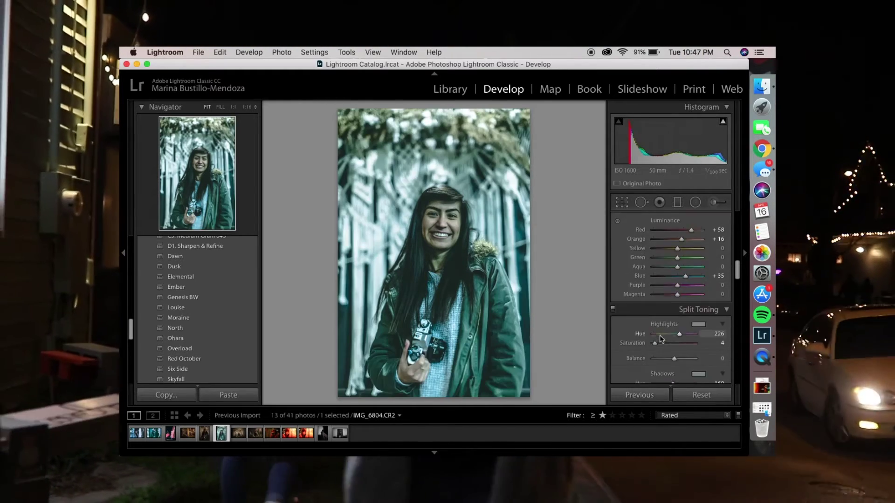
Split-tone the portrait with Highlights hue 285/saturation 30 and Shadows 260/22.
{"action": "scroll", "coordinate": [696, 336], "scroll_direction": "up", "scroll_amount": 10}
{"action": "scroll", "coordinate": [685, 336], "scroll_direction": "down", "scroll_amount": 5}
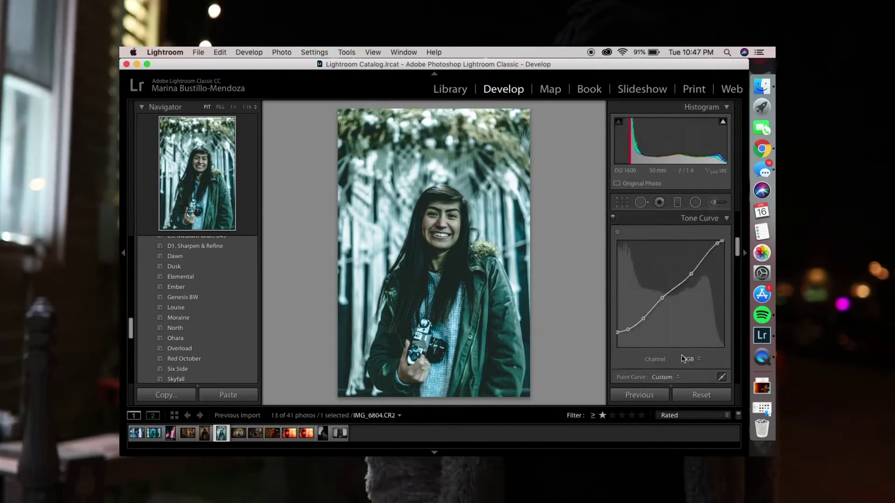
{"action": "scroll", "coordinate": [685, 336], "scroll_direction": "down", "scroll_amount": 5}
{"action": "left_click", "coordinate": [698, 309]}
{"action": "left_click_drag", "start_coordinate": [585, 319], "coordinate": [635, 342]}
{"action": "left_click", "coordinate": [698, 359]}
{"action": "left_click", "coordinate": [571, 401]}
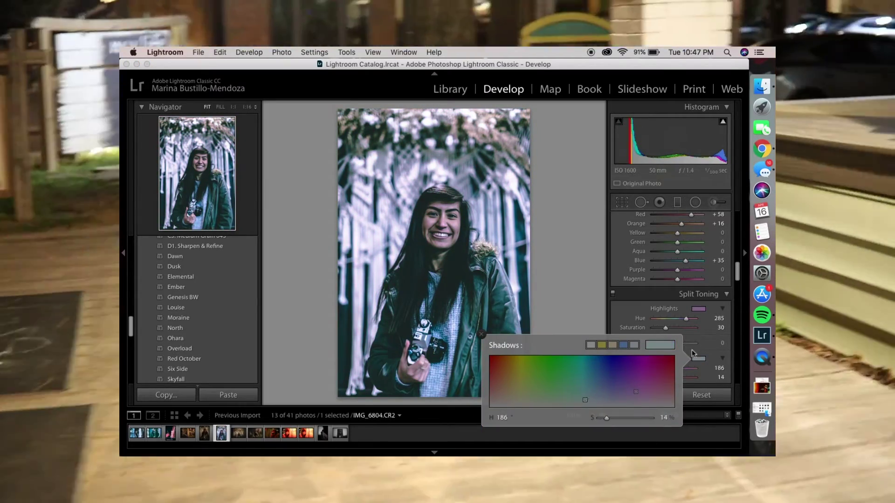
{"action": "left_click", "coordinate": [605, 332]}
Crop the street portrait tighter around the woman.
{"action": "key", "text": "r"}
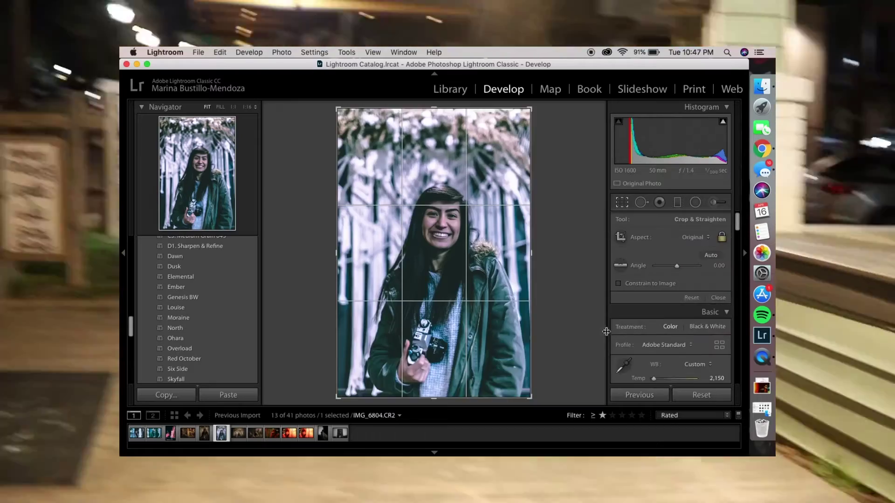
{"action": "left_click_drag", "start_coordinate": [484, 289], "coordinate": [486, 286]}
{"action": "key", "text": "r"}
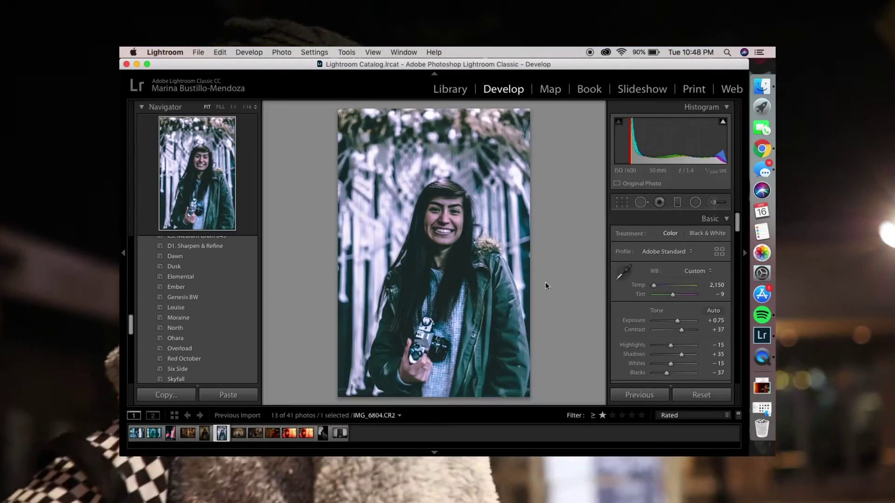
{"action": "key", "text": "r"}
{"action": "left_click_drag", "start_coordinate": [429, 225], "coordinate": [431, 219]}
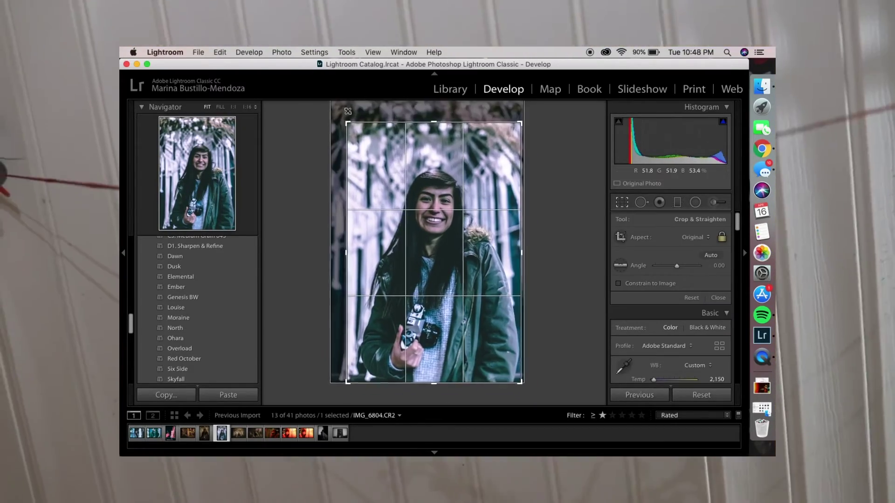
{"action": "key", "text": "r"}
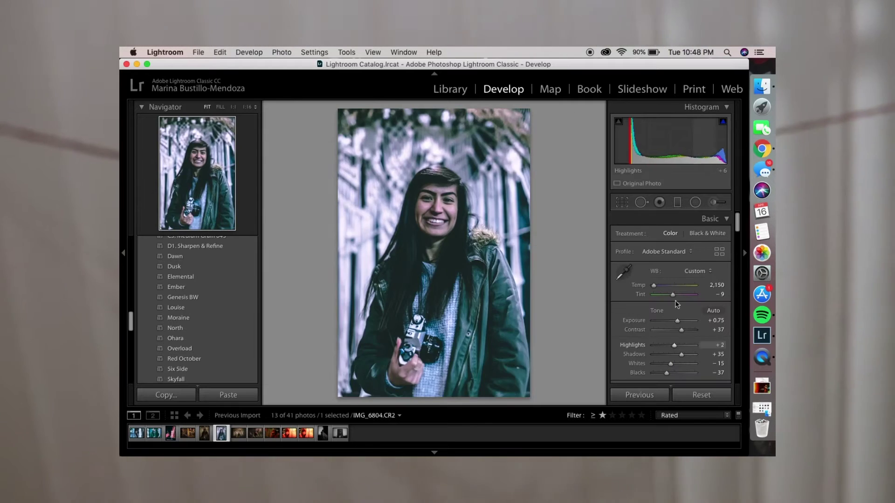
Retune Basic tones to Highlights +2, Shadows +43, Blacks −17 and compare with Before.
{"action": "left_click_drag", "start_coordinate": [677, 320], "coordinate": [676, 323]}
{"action": "left_click_drag", "start_coordinate": [682, 354], "coordinate": [677, 343]}
{"action": "scroll", "coordinate": [683, 358], "scroll_direction": "down", "scroll_amount": 2}
{"action": "scroll", "coordinate": [675, 303], "scroll_direction": "down", "scroll_amount": 3}
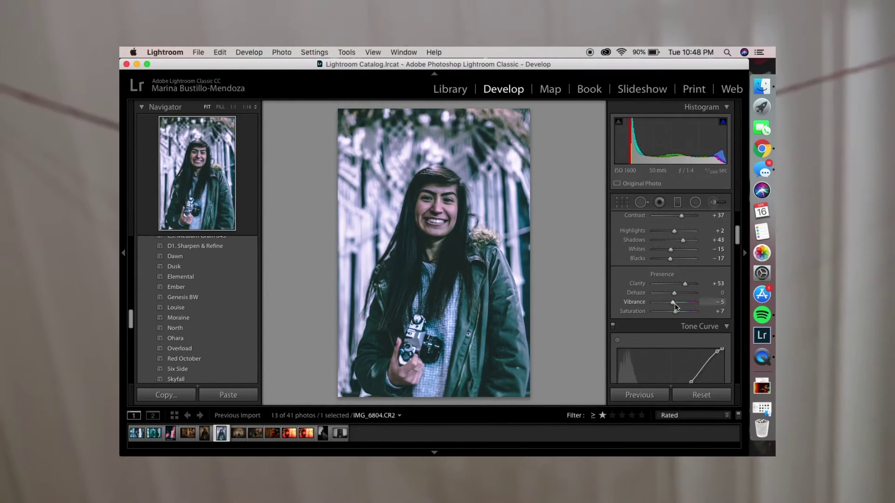
{"action": "scroll", "coordinate": [681, 316], "scroll_direction": "up", "scroll_amount": 1}
{"action": "key", "text": "backslash"}
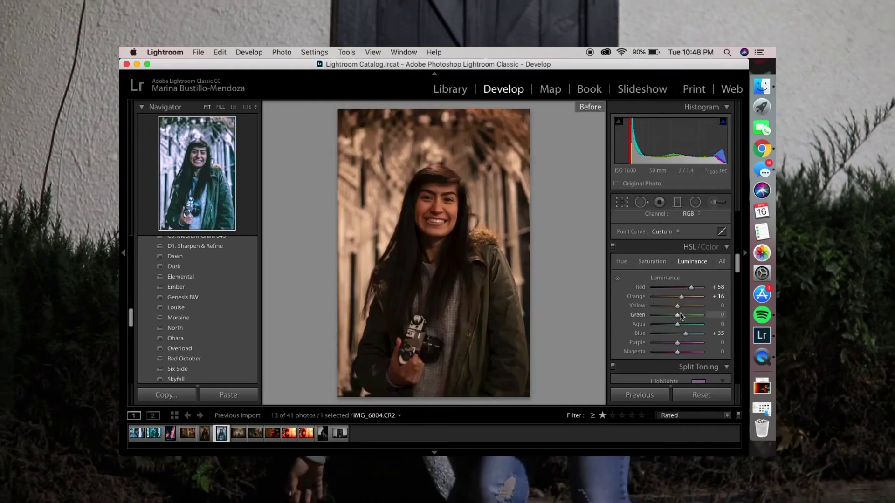
Raise the HSL Yellow luminance of the portrait to +21.
{"action": "left_click_drag", "start_coordinate": [679, 306], "coordinate": [685, 310]}
{"action": "scroll", "coordinate": [685, 300], "scroll_direction": "down", "scroll_amount": 10}
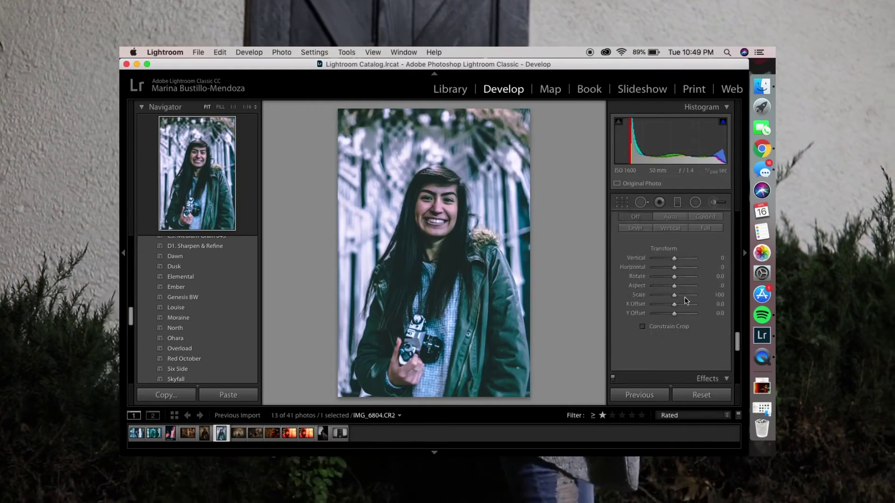
{"action": "scroll", "coordinate": [675, 298], "scroll_direction": "up", "scroll_amount": 5}
{"action": "scroll", "coordinate": [676, 298], "scroll_direction": "up", "scroll_amount": 3}
Inspect her face at 1:1, compare with Before, and rate the portrait 5 stars.
{"action": "left_click_drag", "start_coordinate": [433, 203], "coordinate": [466, 222]}
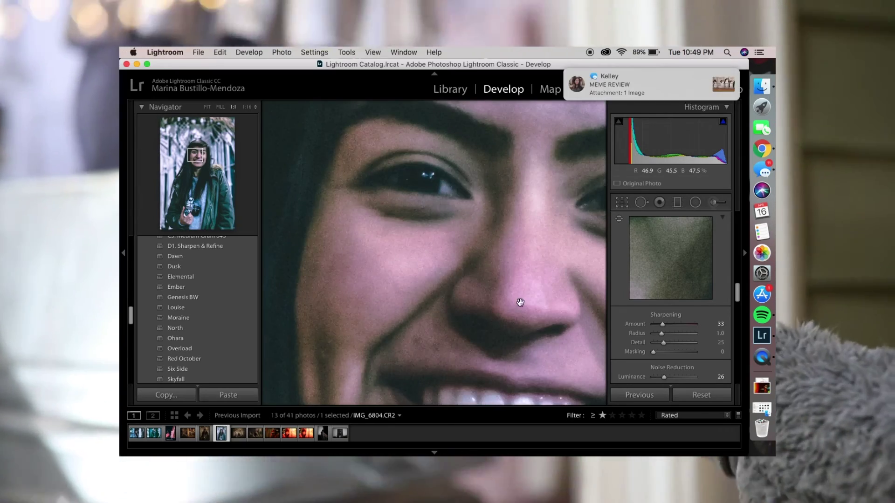
{"action": "key", "text": "backslash"}
{"action": "key", "text": "backslash"}
{"action": "key", "text": "backslash"}
{"action": "left_click", "coordinate": [519, 299]}
{"action": "key", "text": "backslash"}
{"action": "key", "text": "5"}
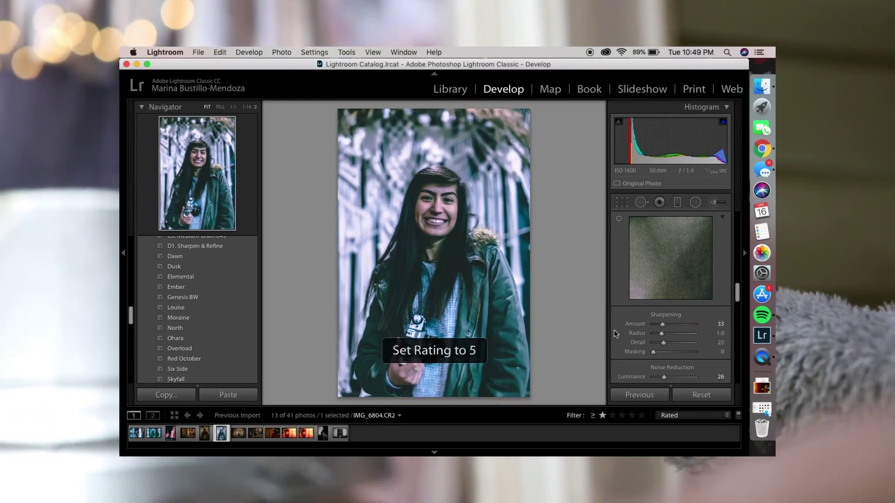